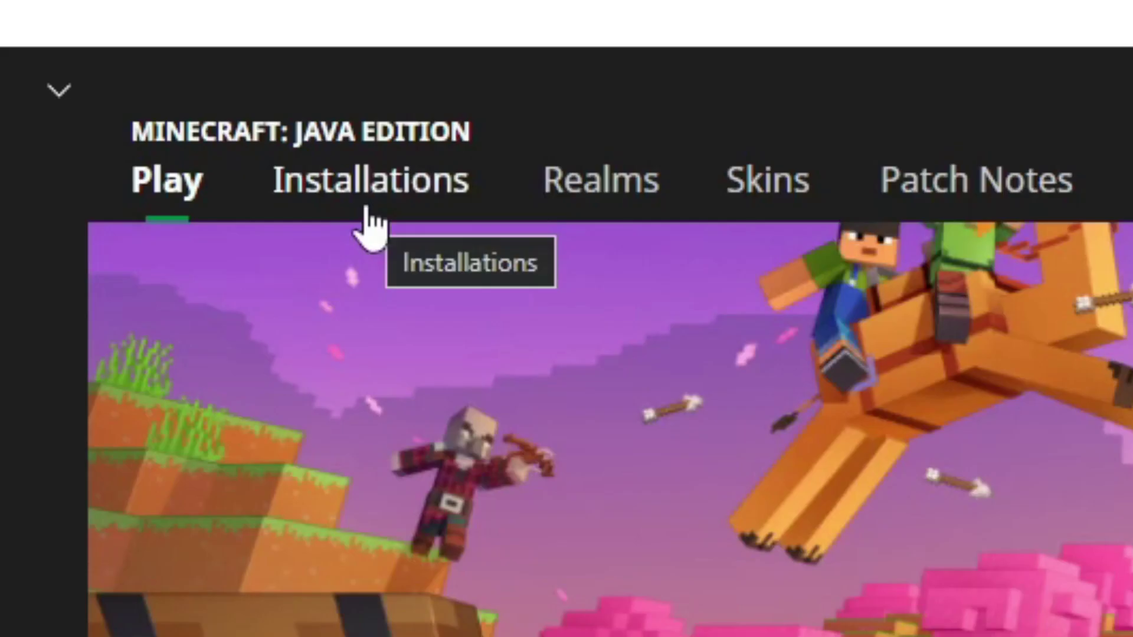
Start a new installation from the Installations tab
click(200, 54)
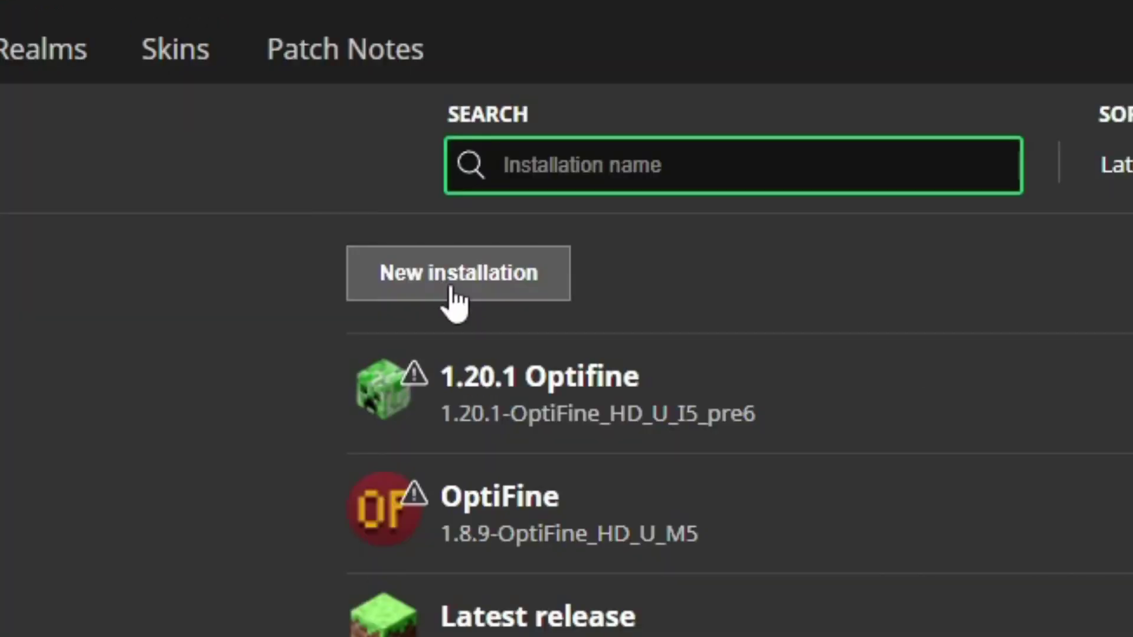
click(452, 289)
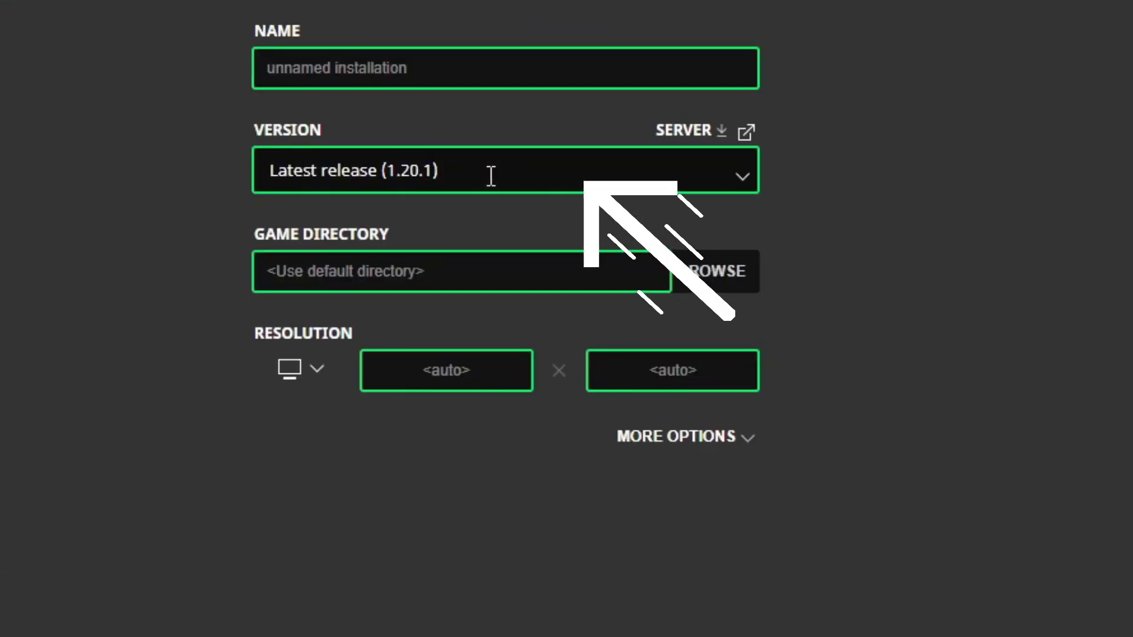
Choose release 1.8.1 as the version and enter 'test' as the installation name
click(476, 173)
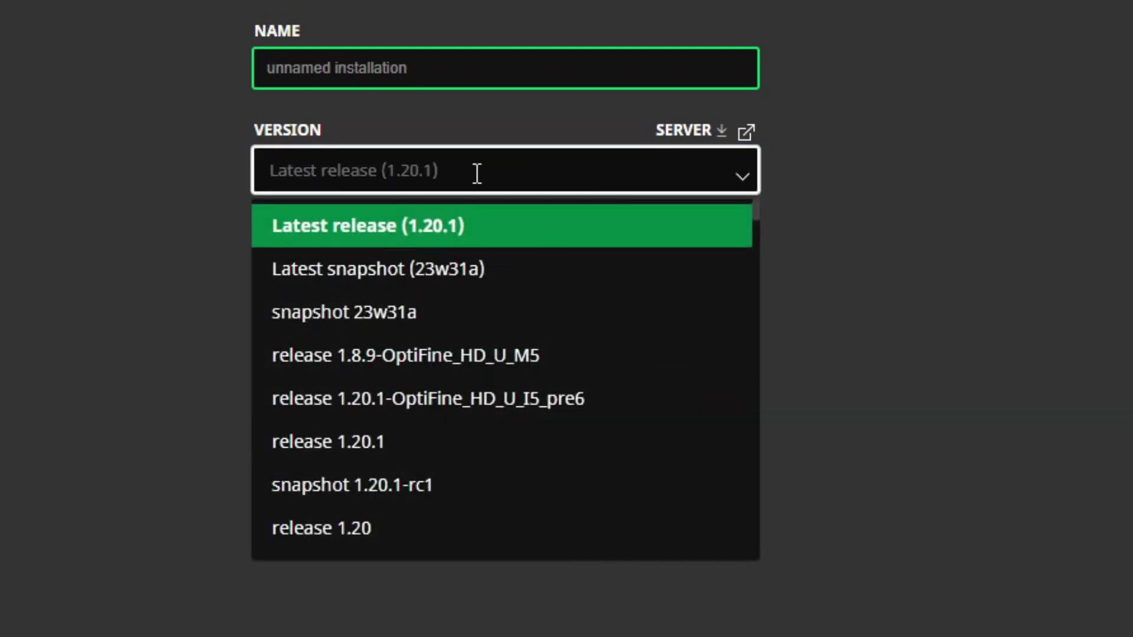
scroll(525, 286, down, 15)
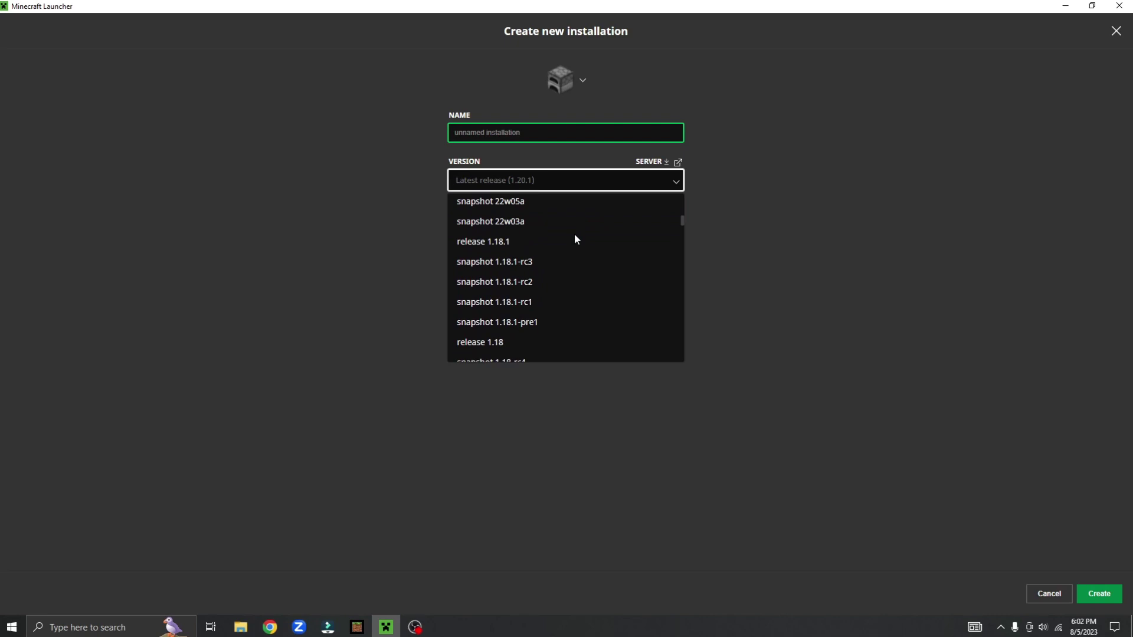
scroll(576, 234, down, 20)
scroll(575, 239, down, 20)
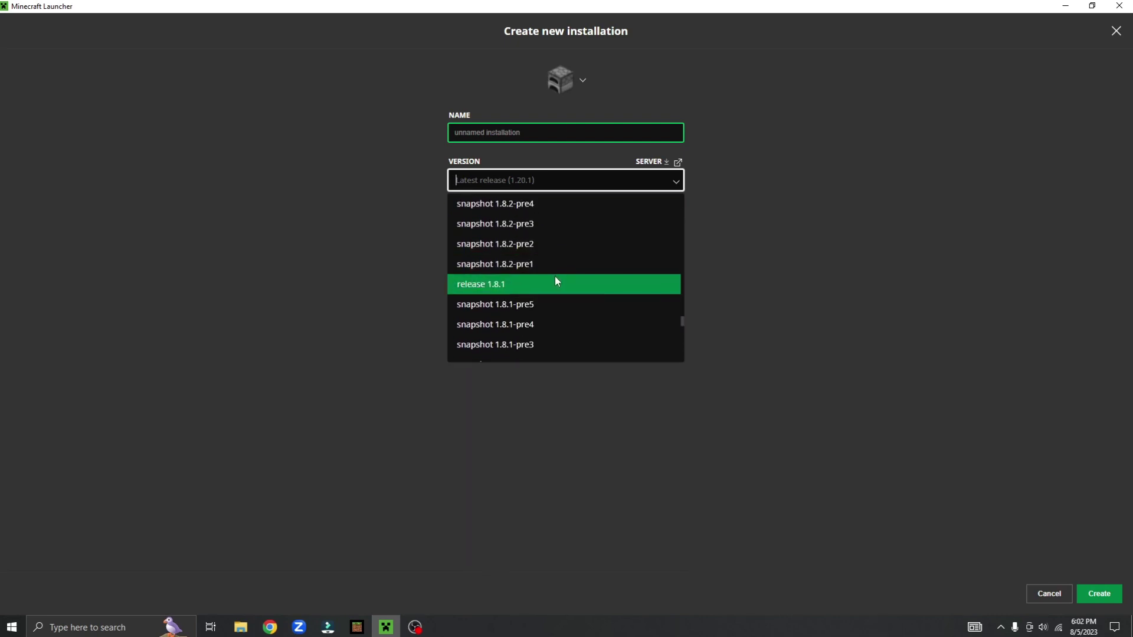
click(555, 281)
click(582, 131)
text(test)
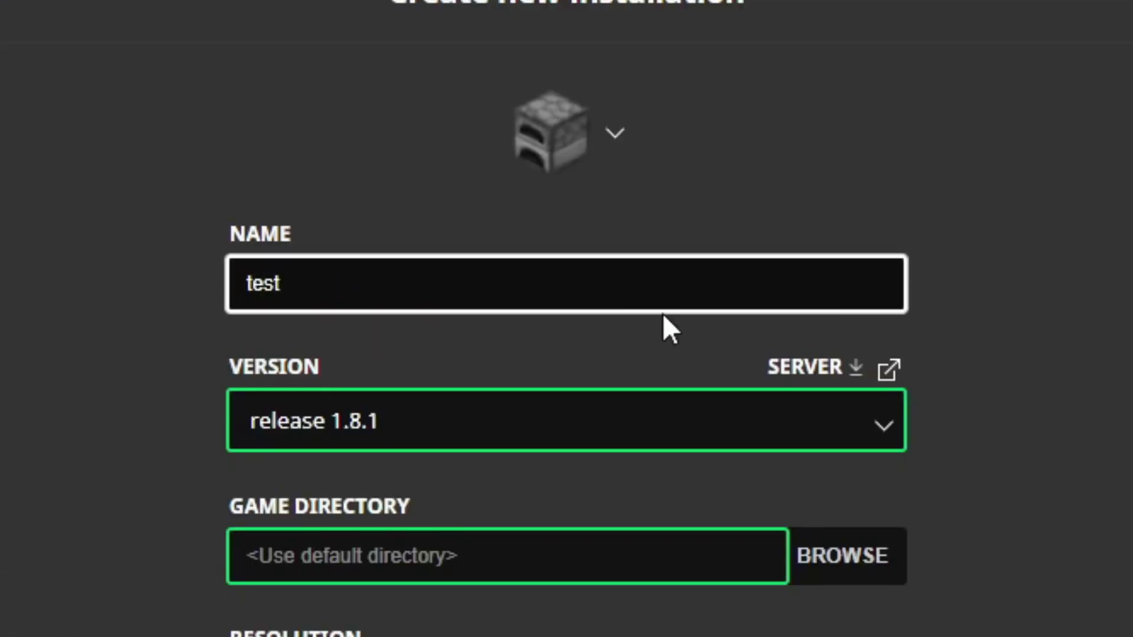
Pick the dark red block icon and create the 'test' 1.8.1 installation
click(590, 136)
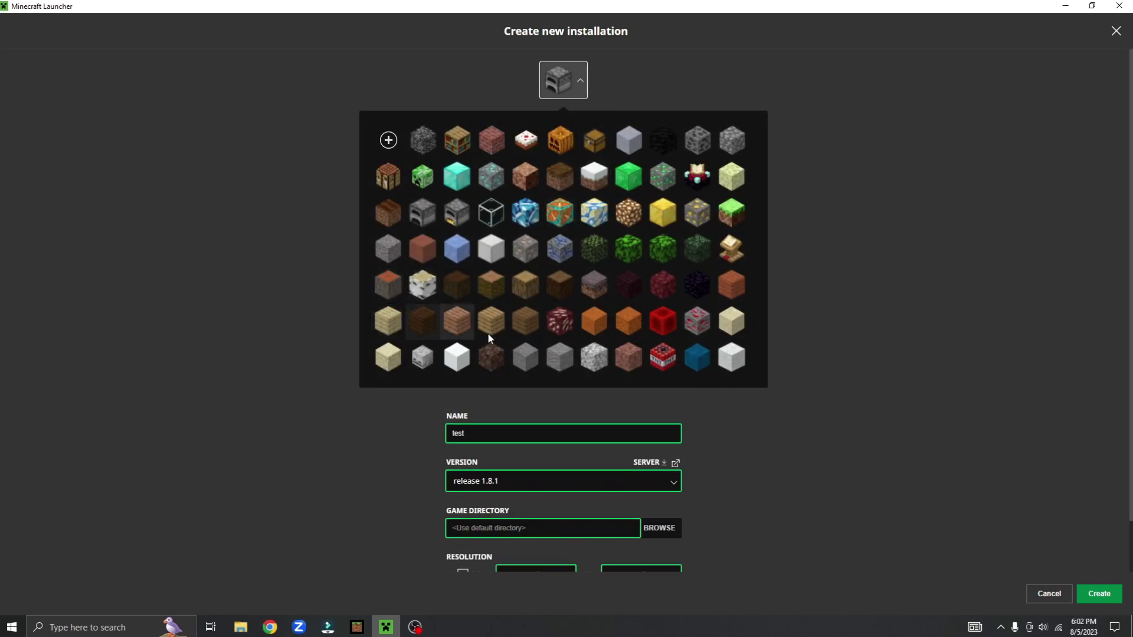
click(569, 322)
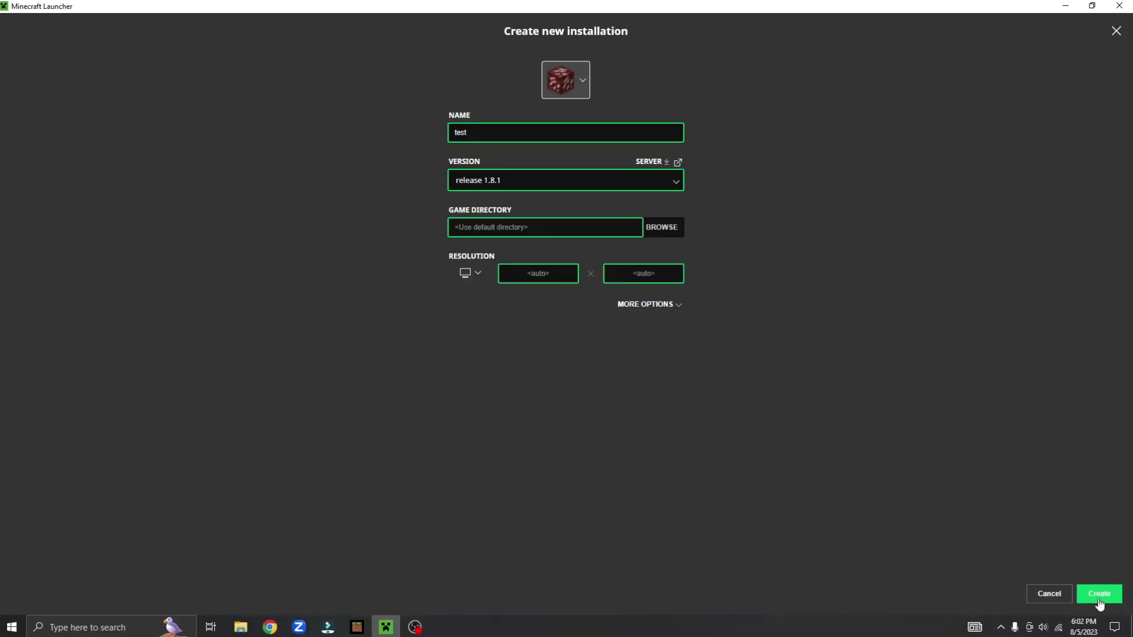
click(1098, 594)
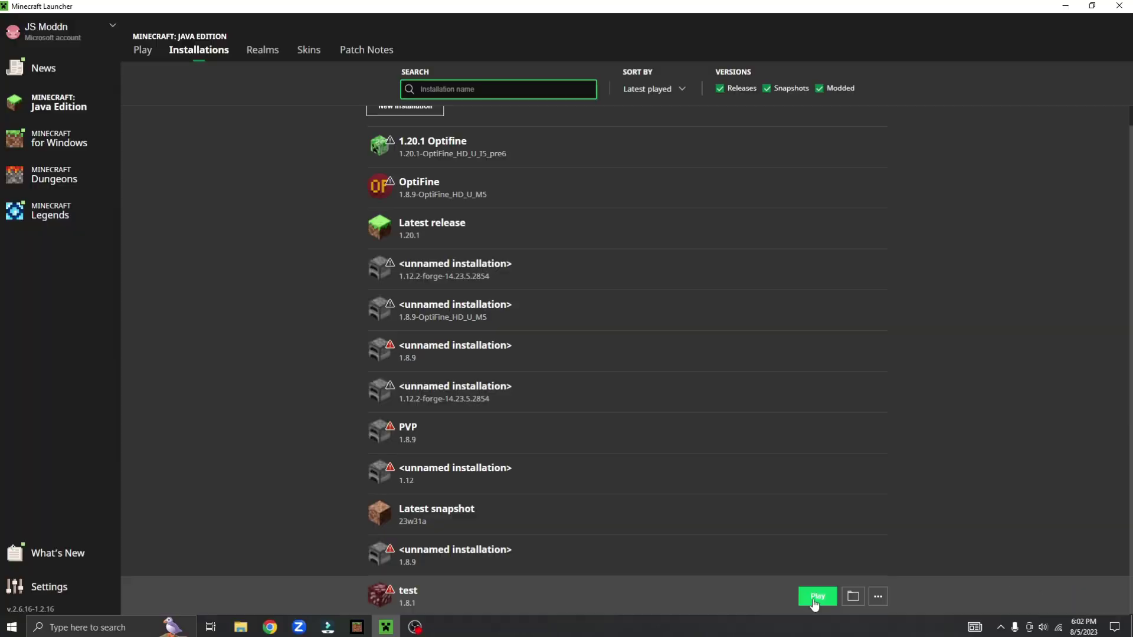
Switch to the Play page and select the 'test' 1.8.1 installation
scroll(622, 434, up, 1)
click(144, 51)
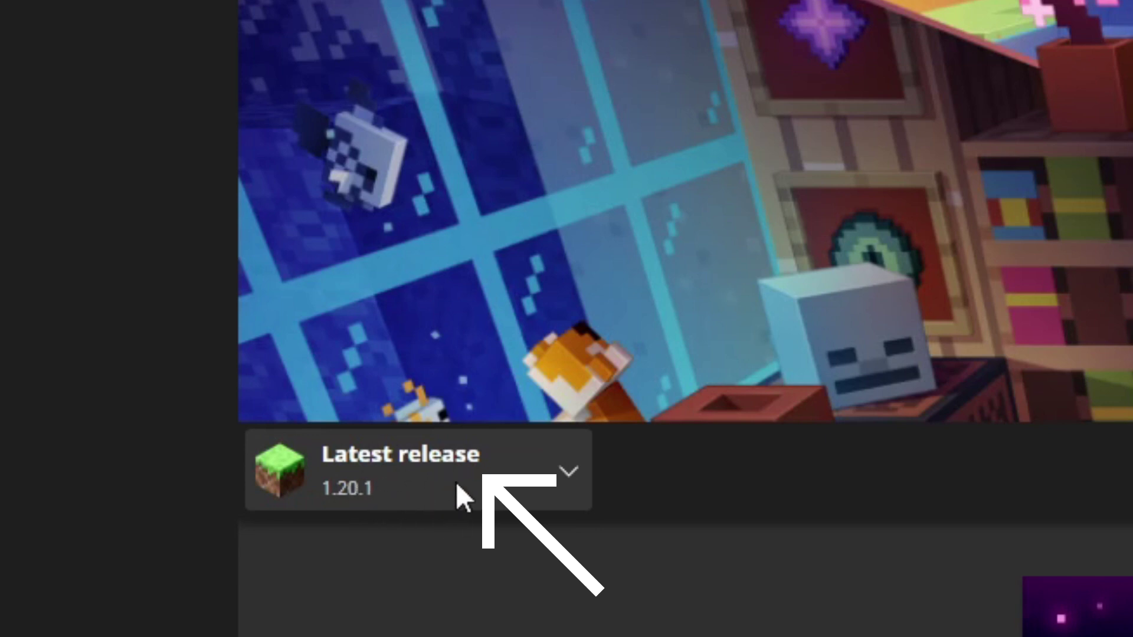
click(431, 466)
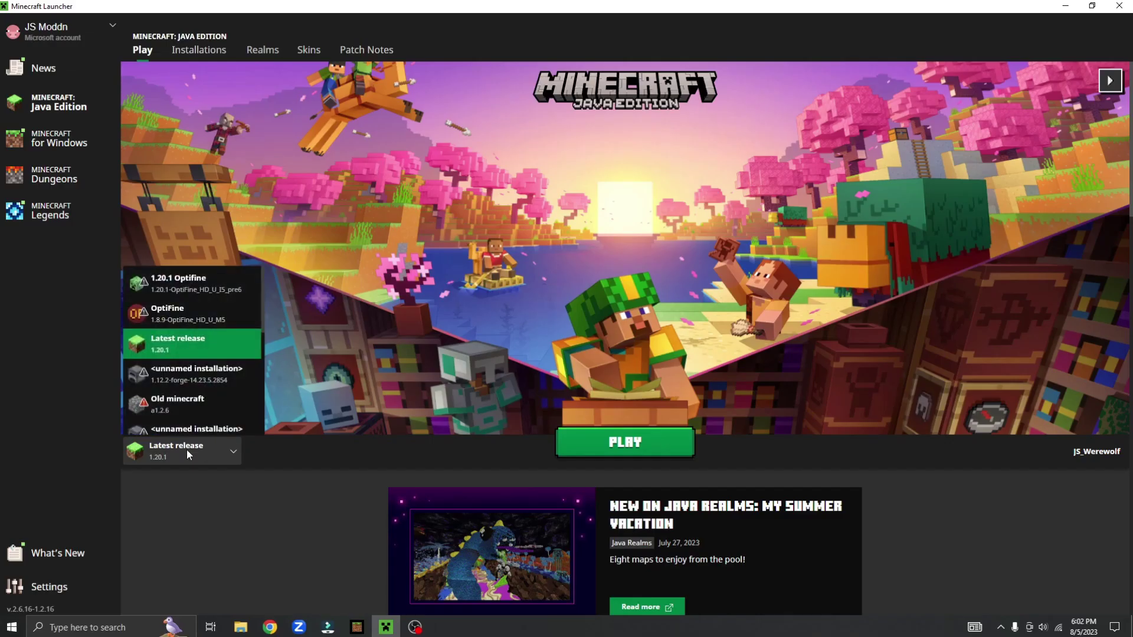
scroll(182, 376, down, 5)
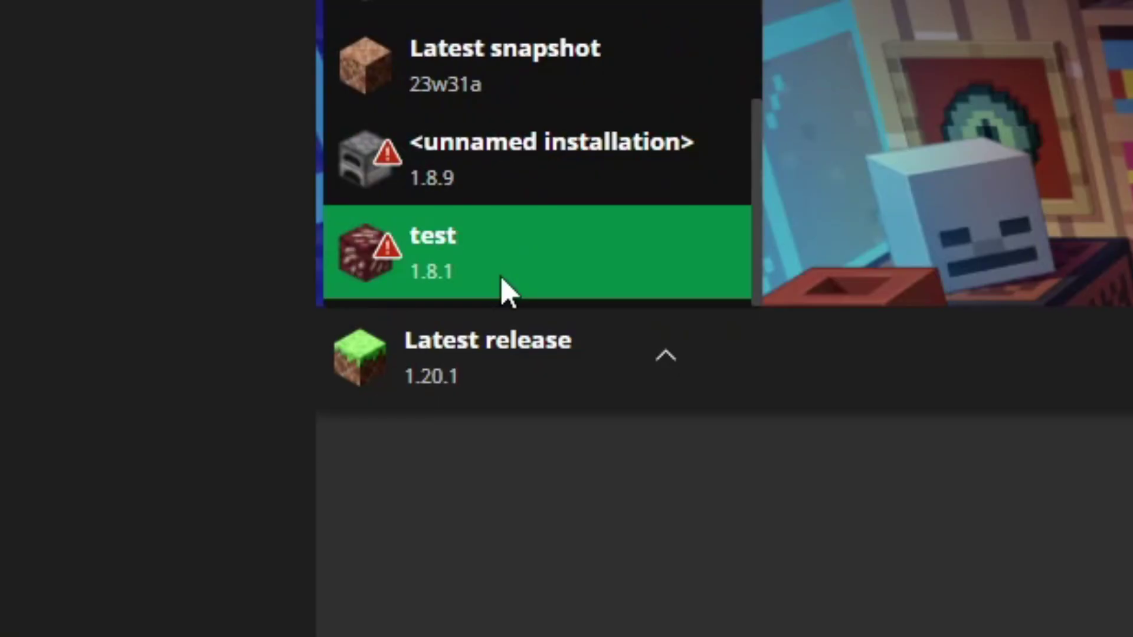
click(501, 279)
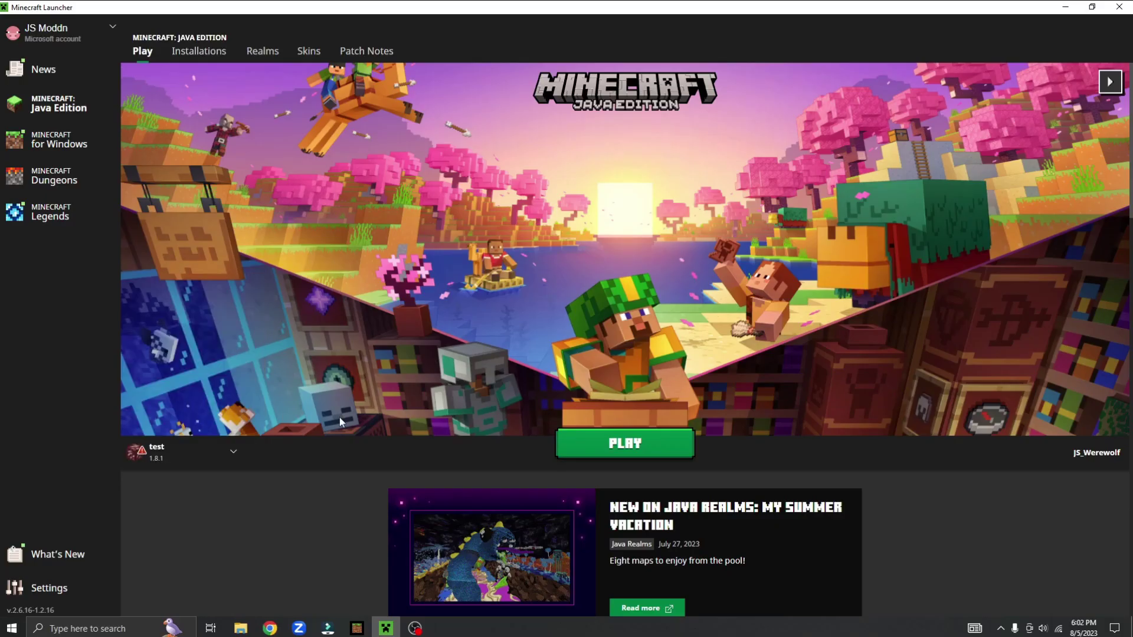
Launch 'test' 1.8.1, accepting the older-version risk warning, then quit back to the launcher
click(584, 444)
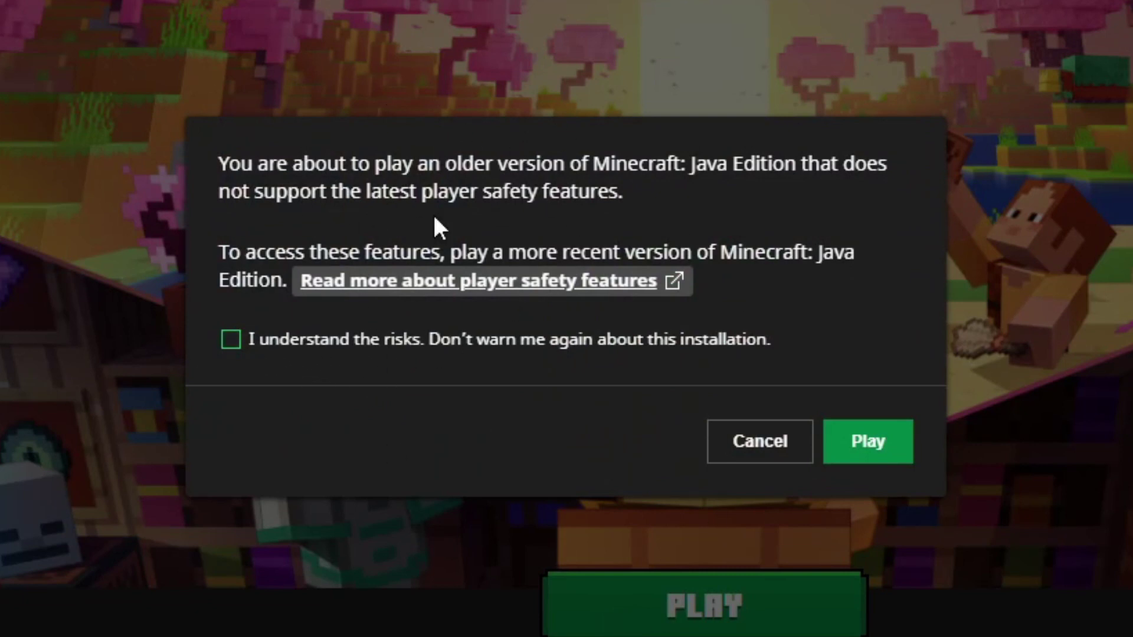
click(317, 342)
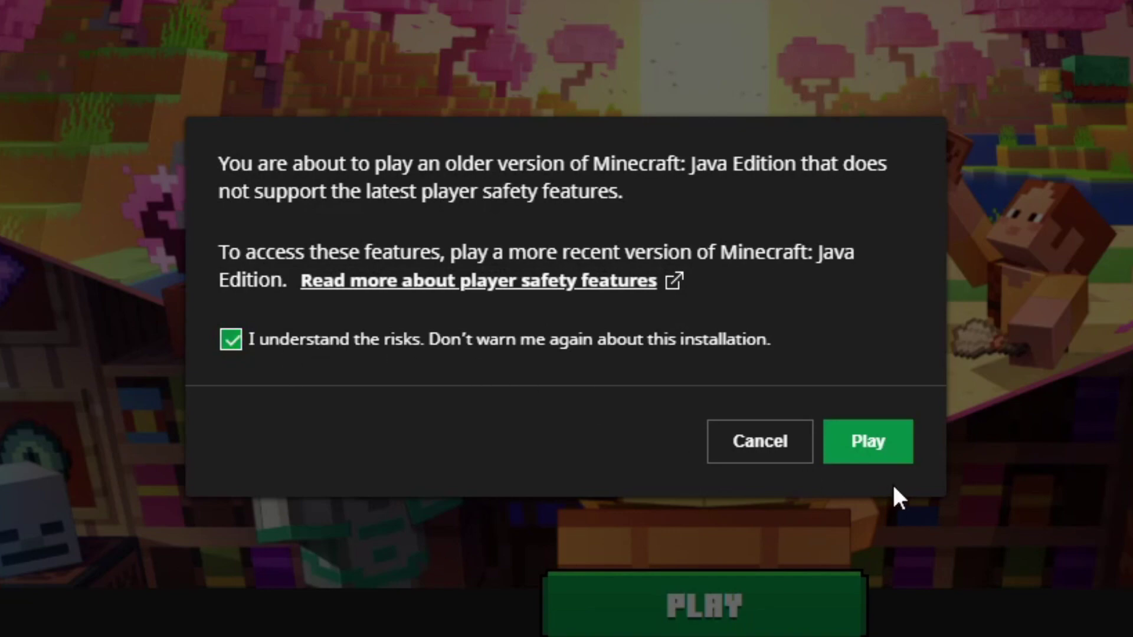
click(827, 457)
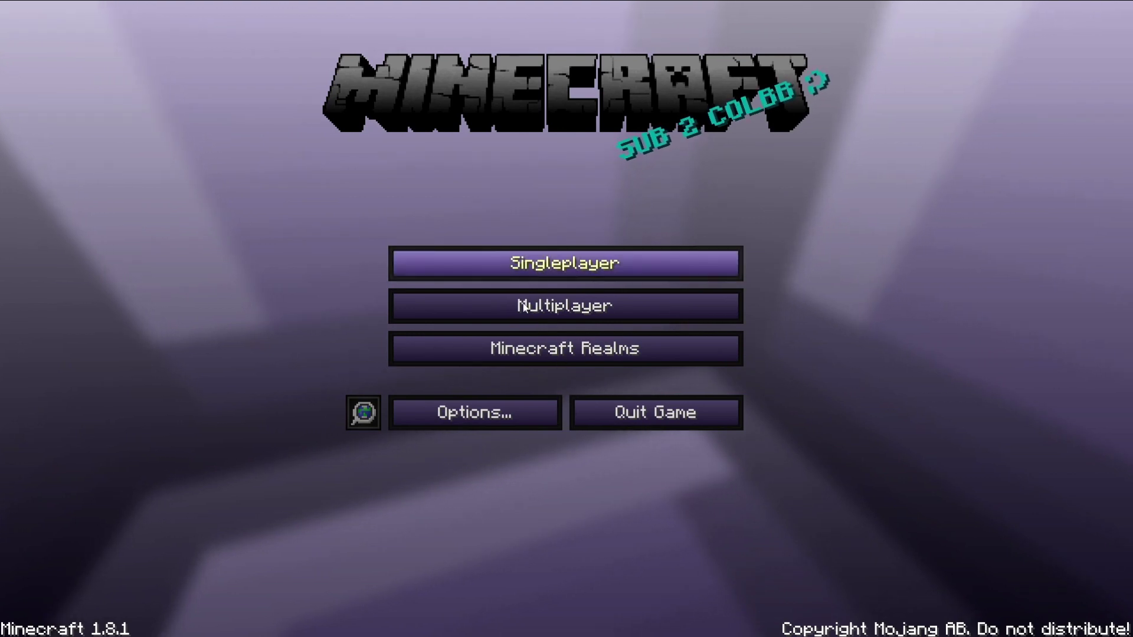
click(615, 406)
Start another new installation and browse down the version list
click(216, 55)
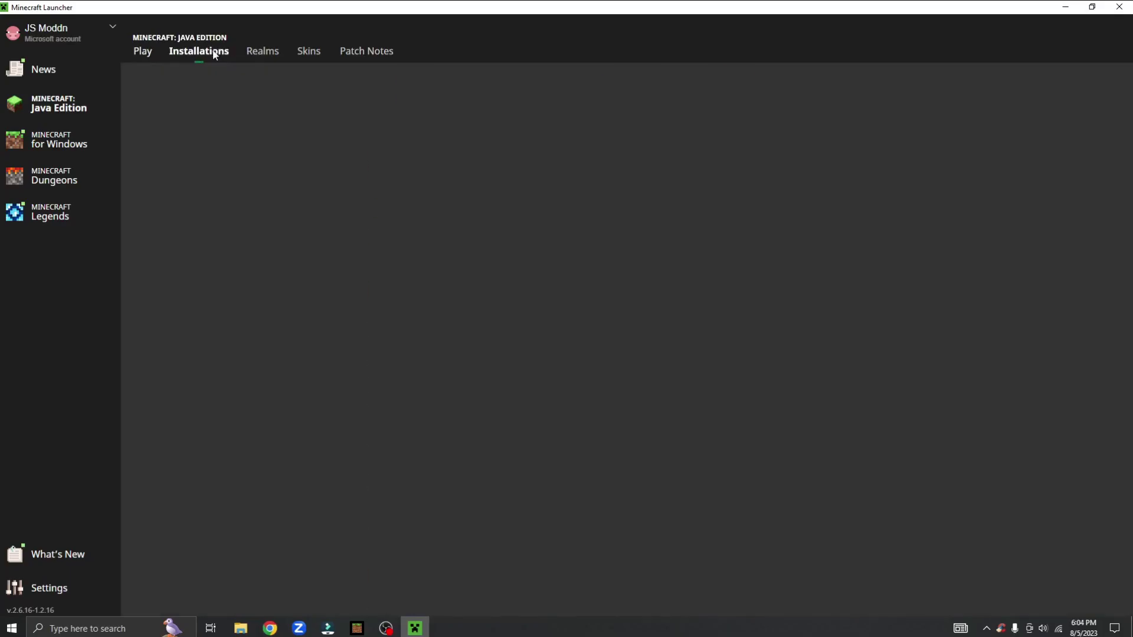
click(410, 126)
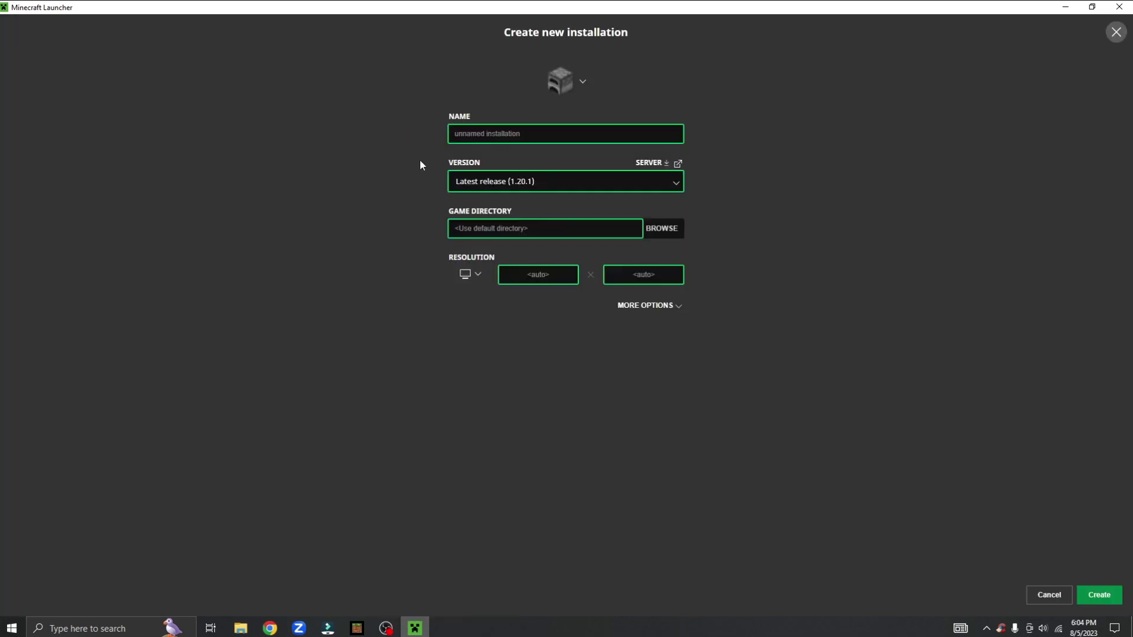
click(670, 188)
scroll(650, 233, down, 20)
scroll(604, 226, down, 20)
scroll(585, 343, down, 10)
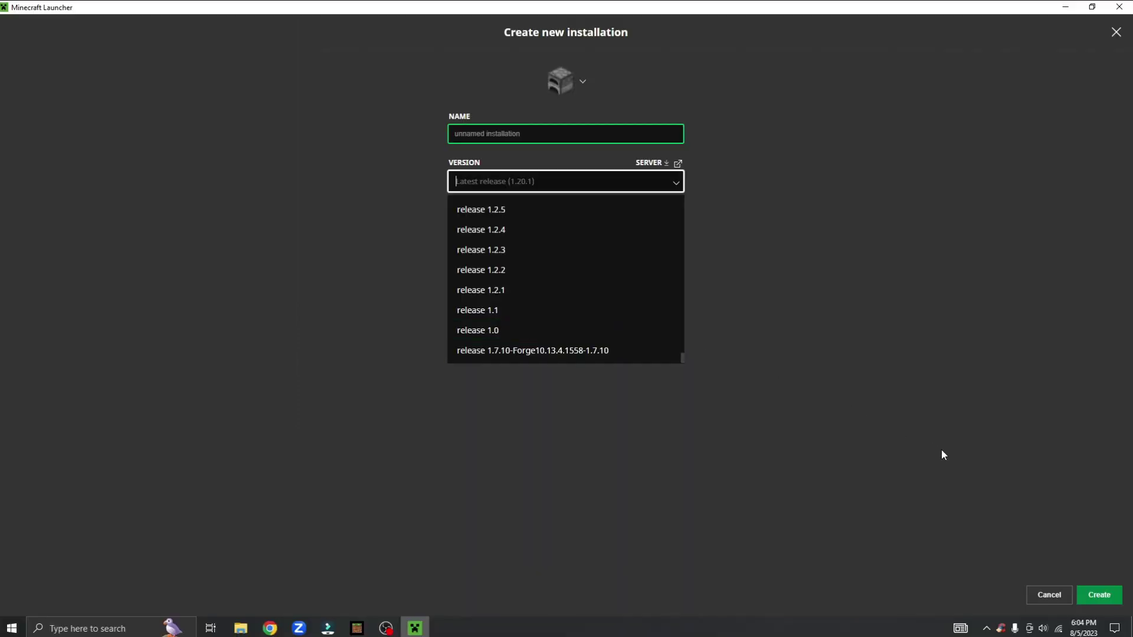
Close the version list unchanged, cancel the new installation, and return to Play
click(941, 450)
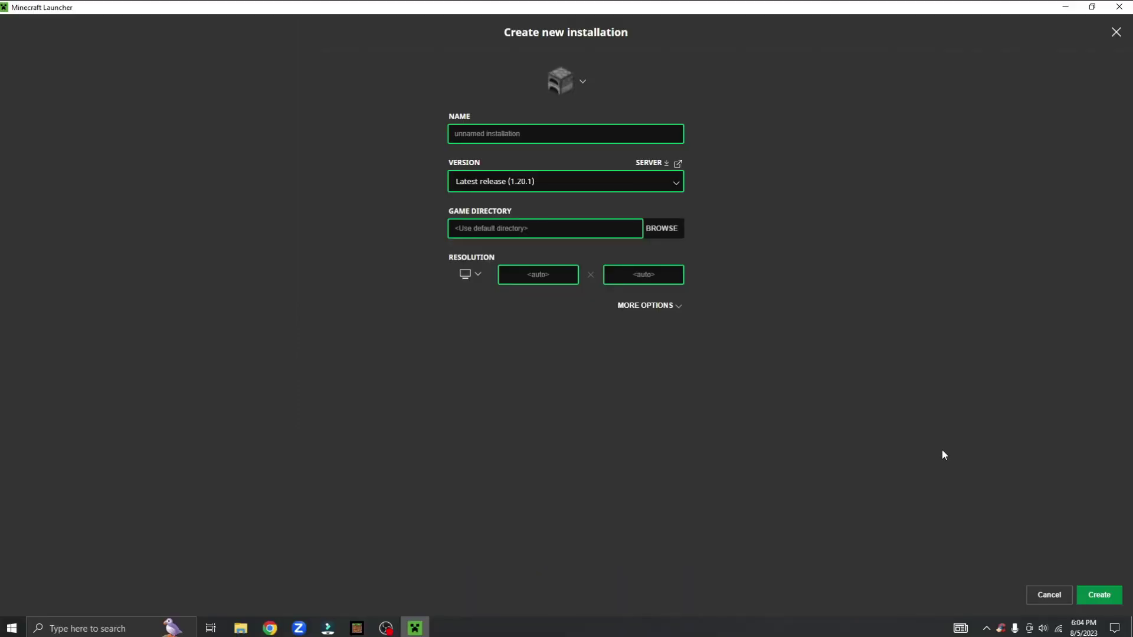
click(1046, 593)
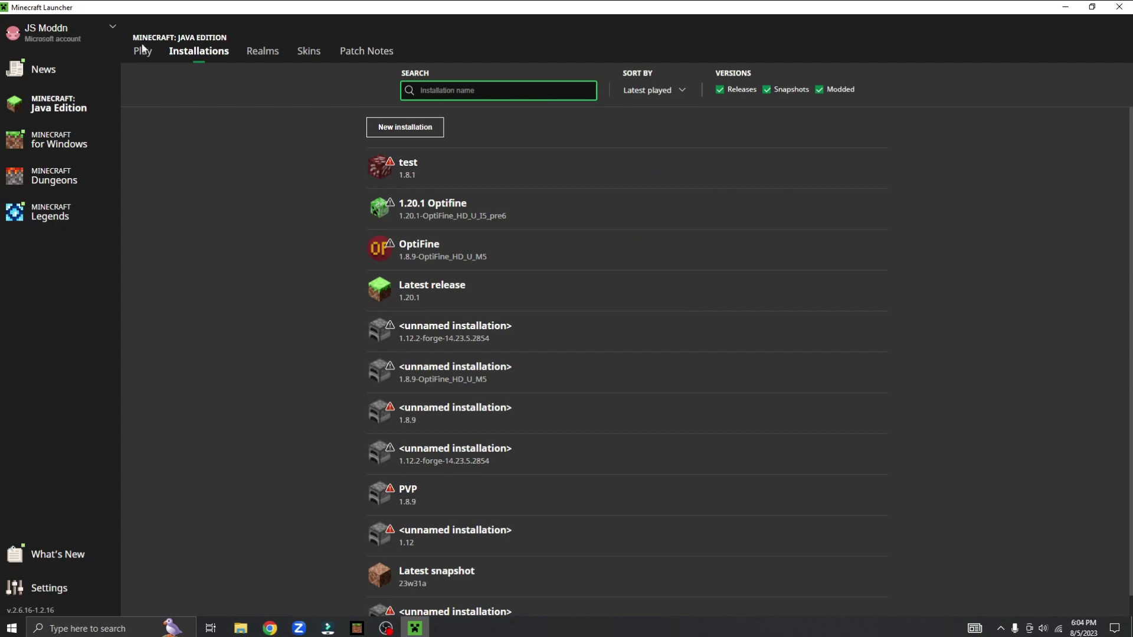
click(142, 51)
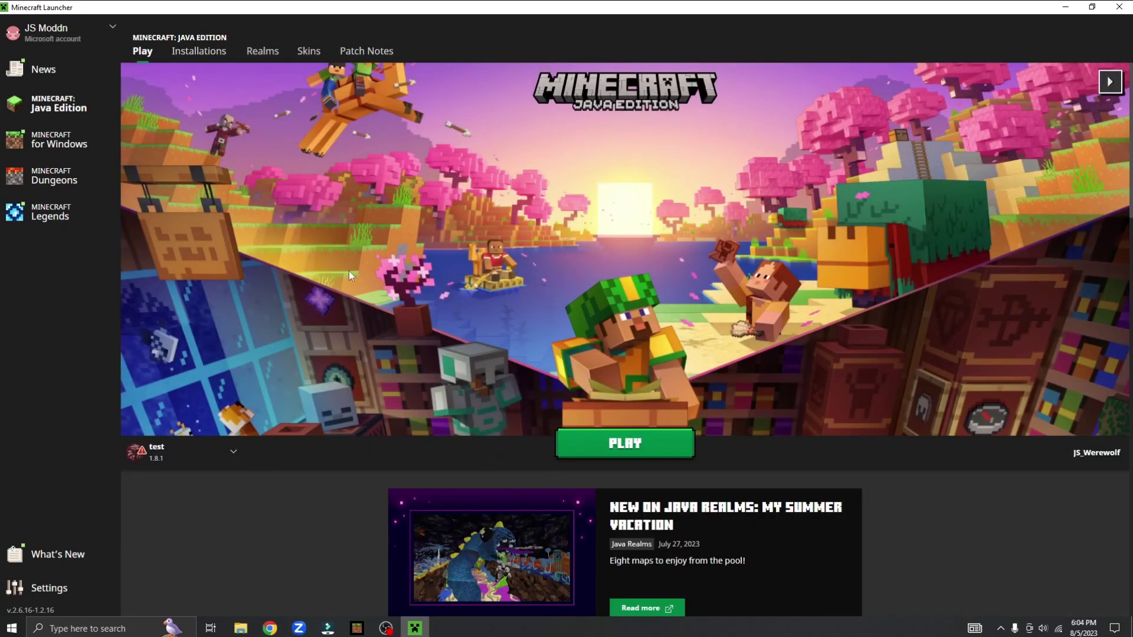
Turn on 'Show historical versions of Minecraft: Java Edition in the Launcher' in Settings
click(80, 588)
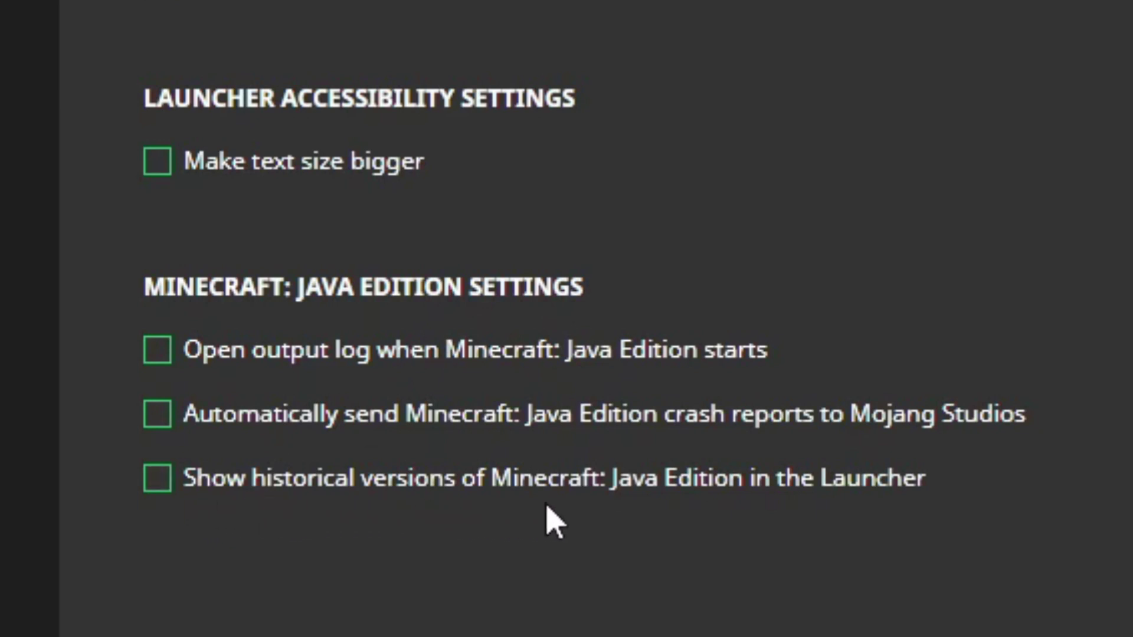
click(834, 493)
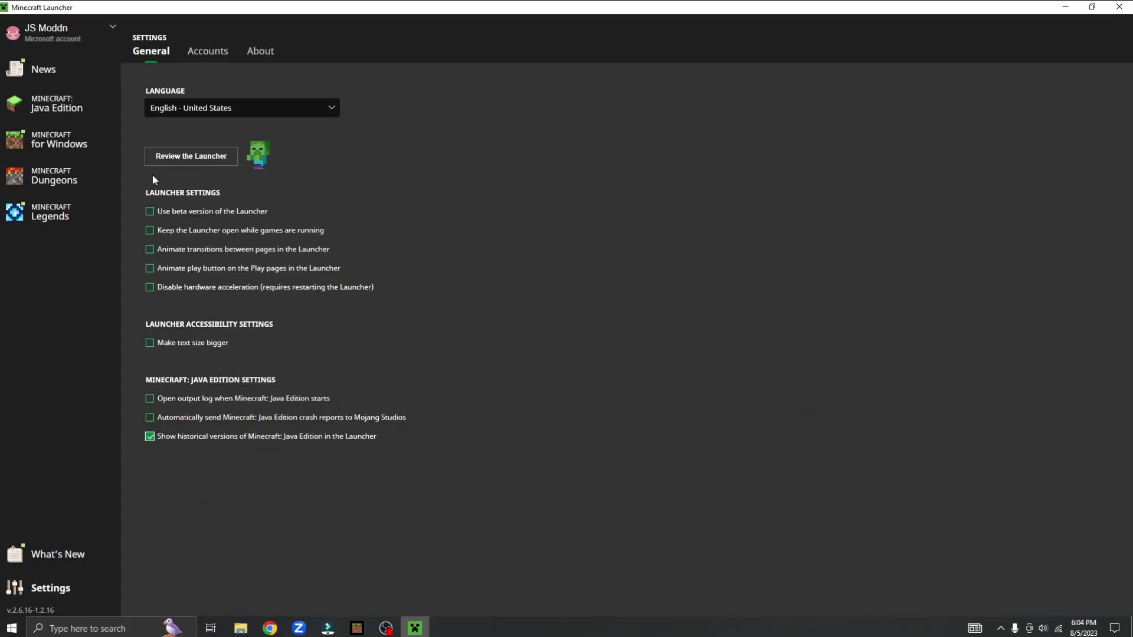
Return to Java Edition and start a new installation from the Installations list
click(75, 116)
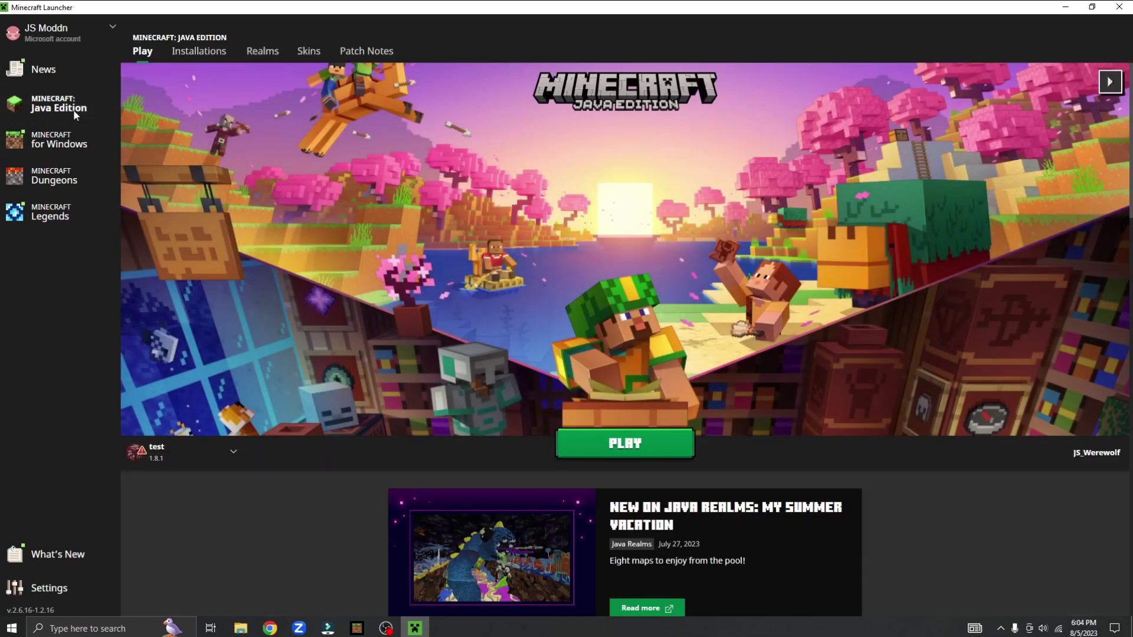
click(212, 60)
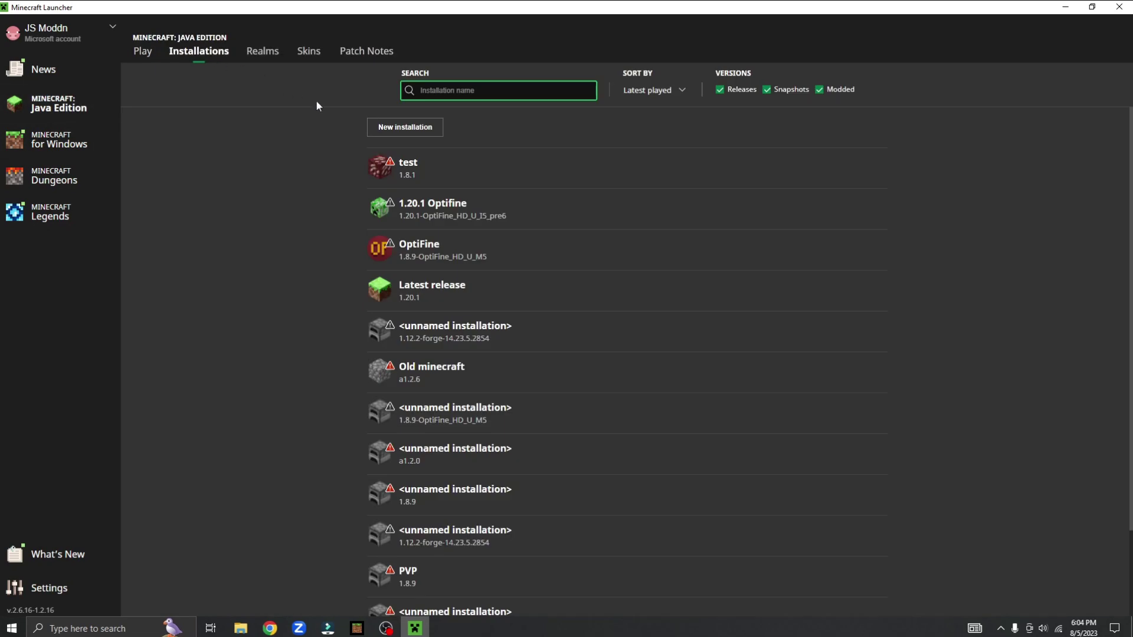
click(377, 131)
Set the version to old_alpha a1.2.0 and name the installation 'test'
click(648, 181)
scroll(615, 291, down, 20)
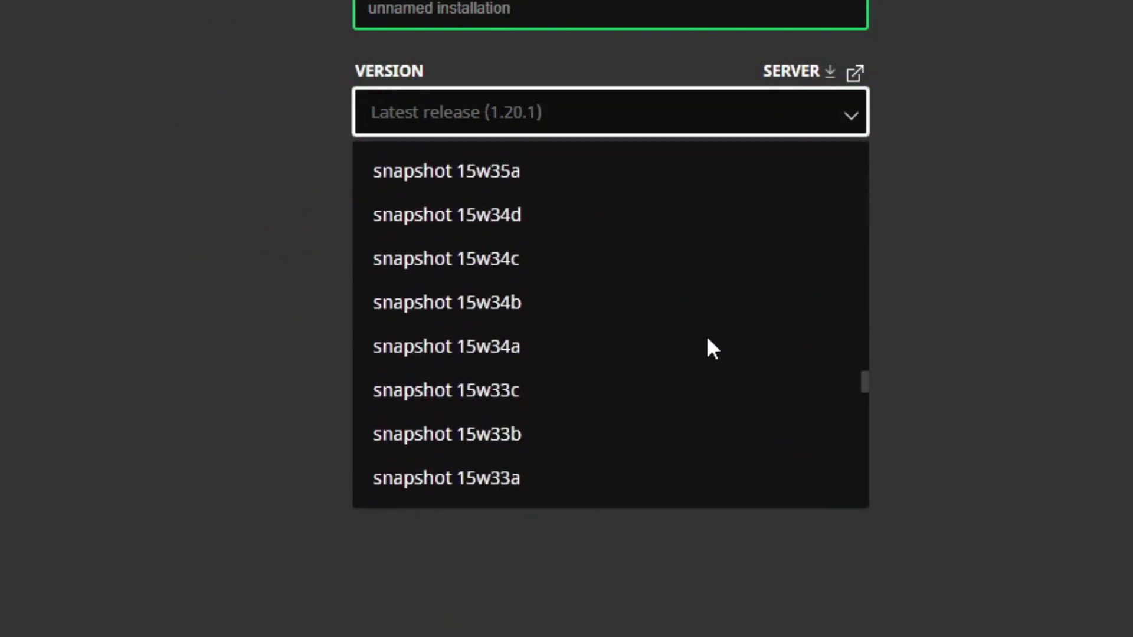
scroll(706, 335, down, 20)
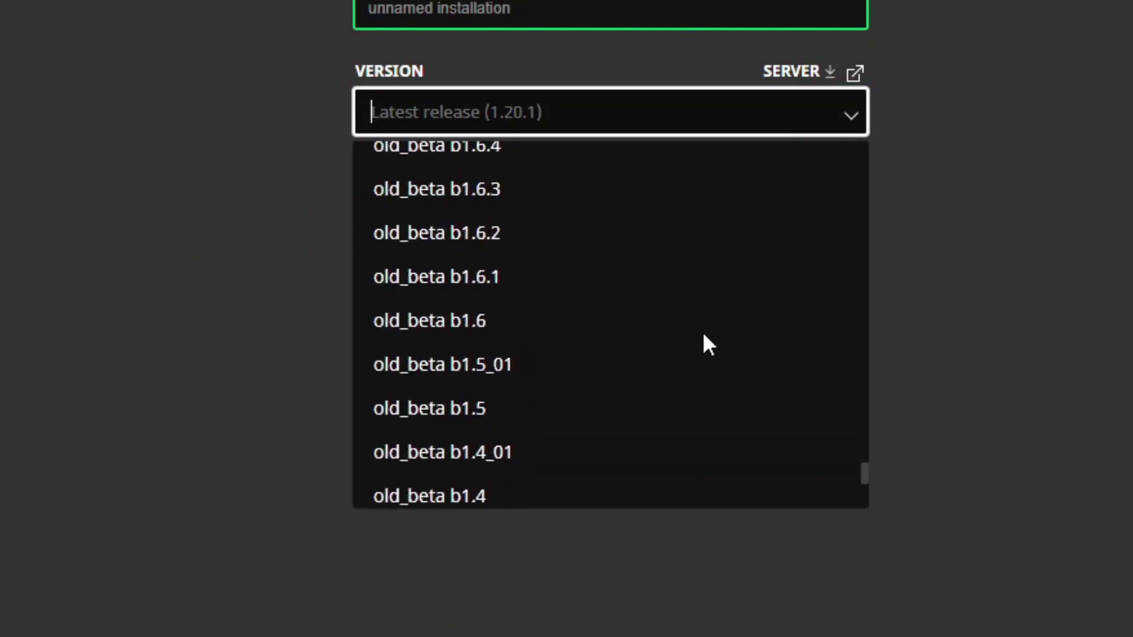
scroll(498, 362, down, 10)
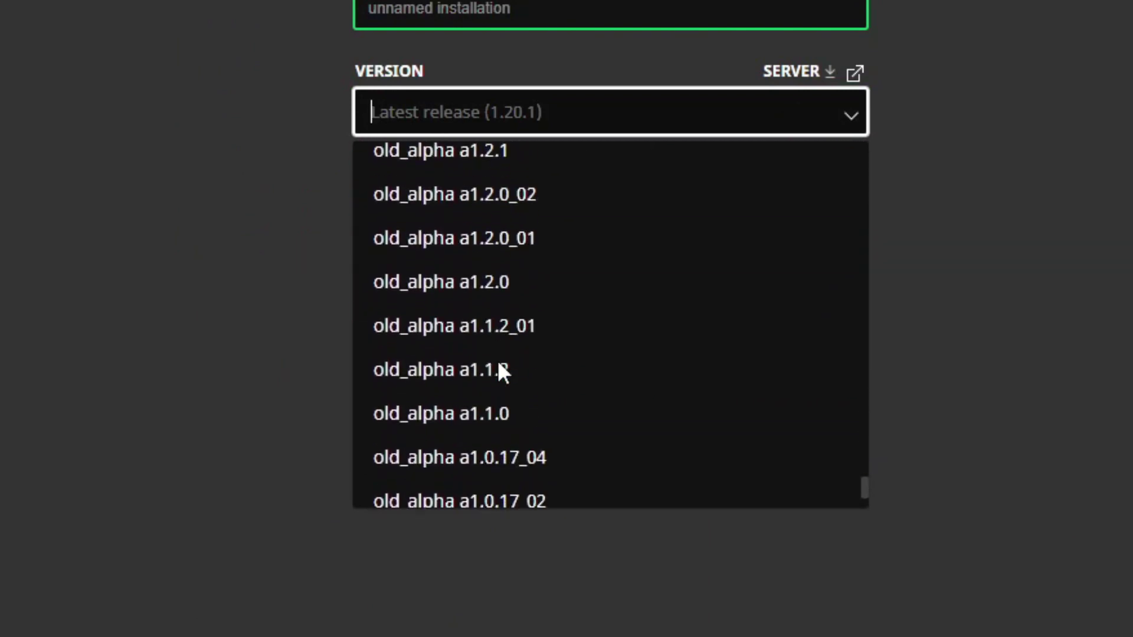
click(497, 288)
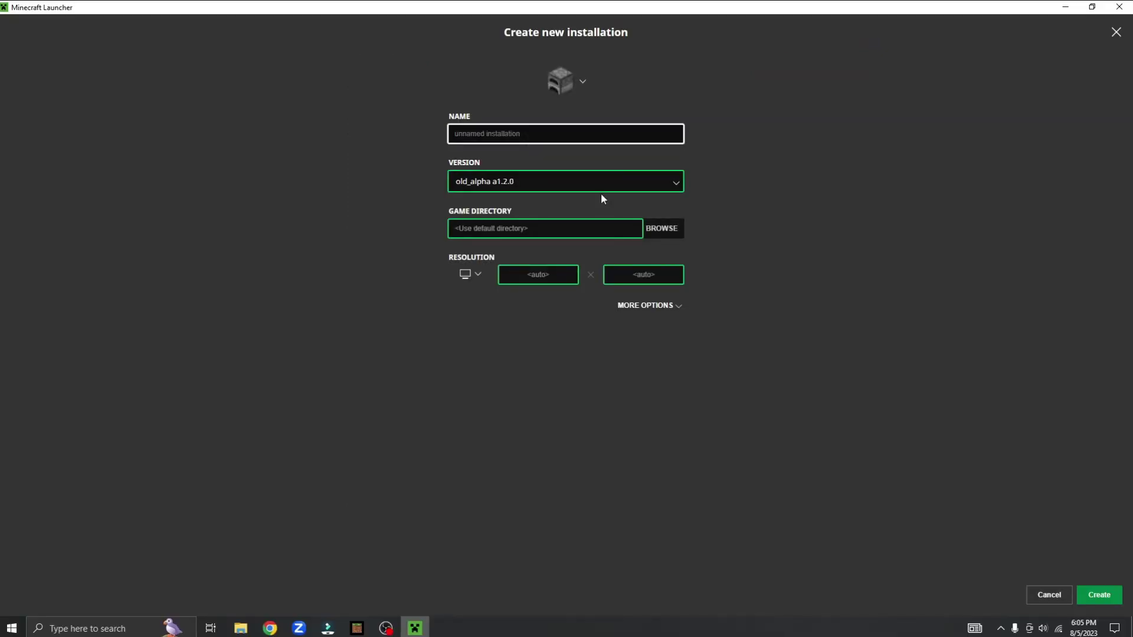
text(test)
Create the 'test' installation and select test a1.2.0 on the Play page
click(1097, 602)
scroll(653, 362, down, 3)
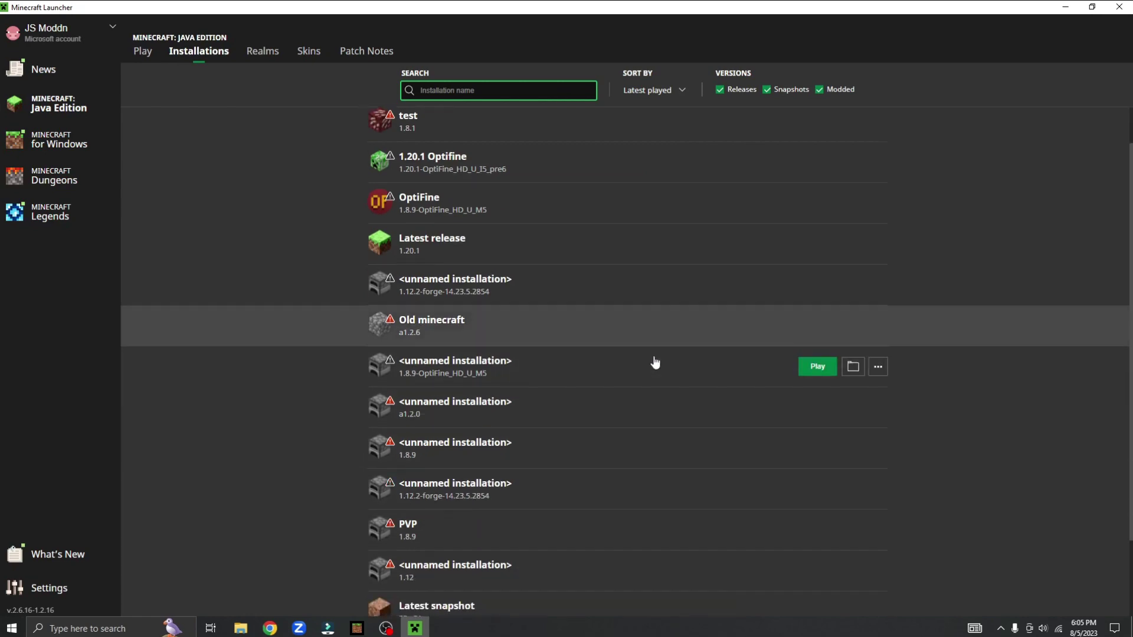
click(147, 55)
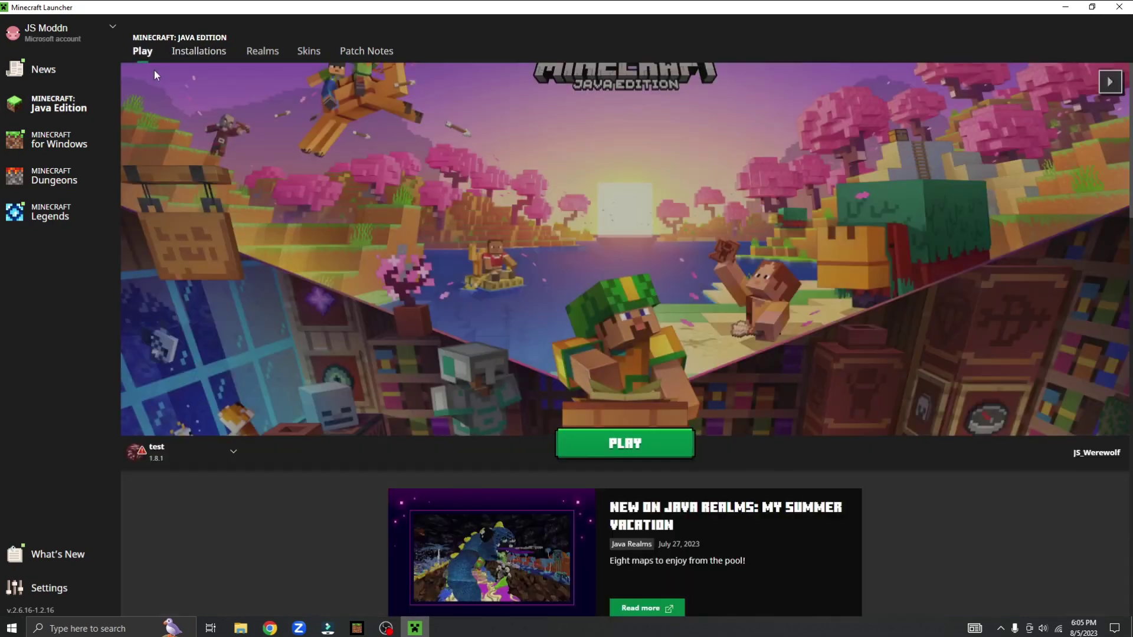
click(218, 448)
scroll(204, 394, down, 6)
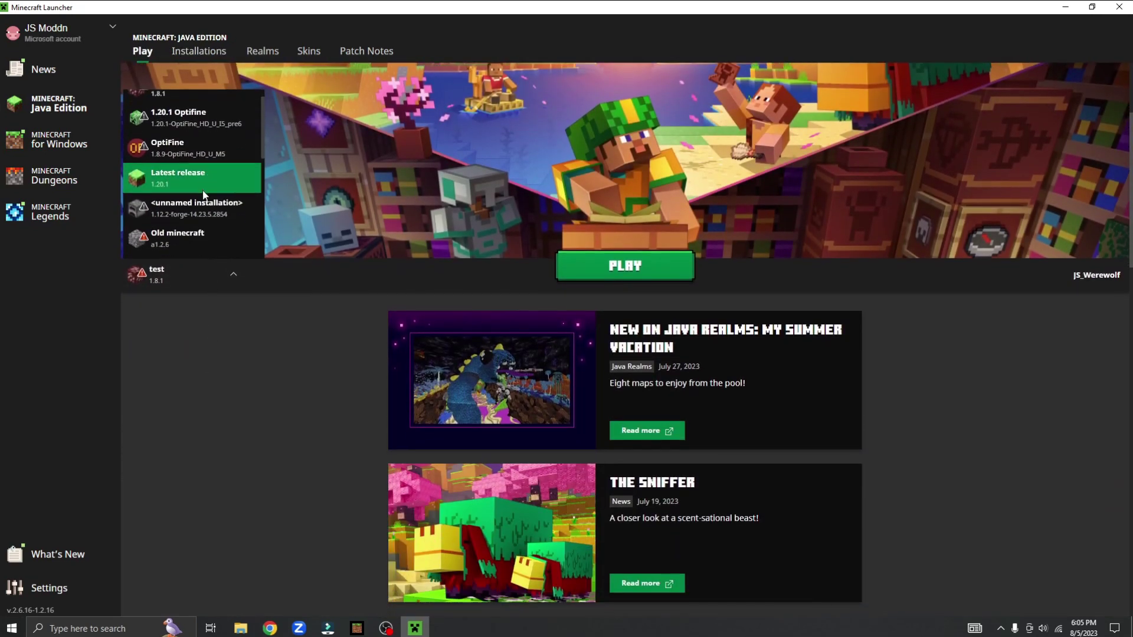
scroll(210, 206, up, 2)
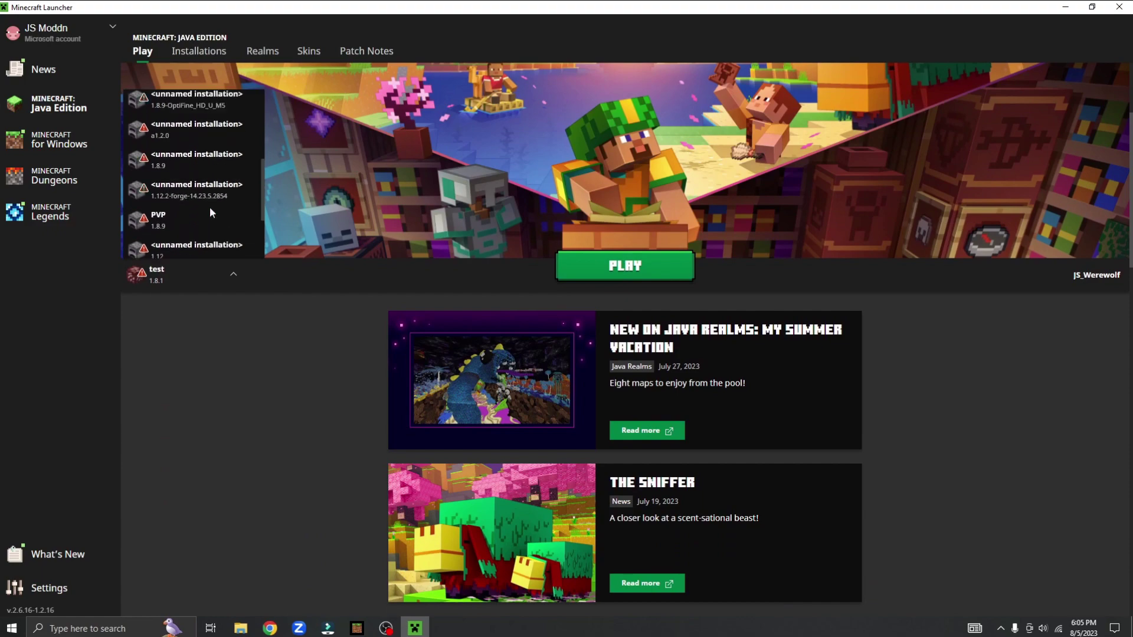
scroll(210, 207, down, 2)
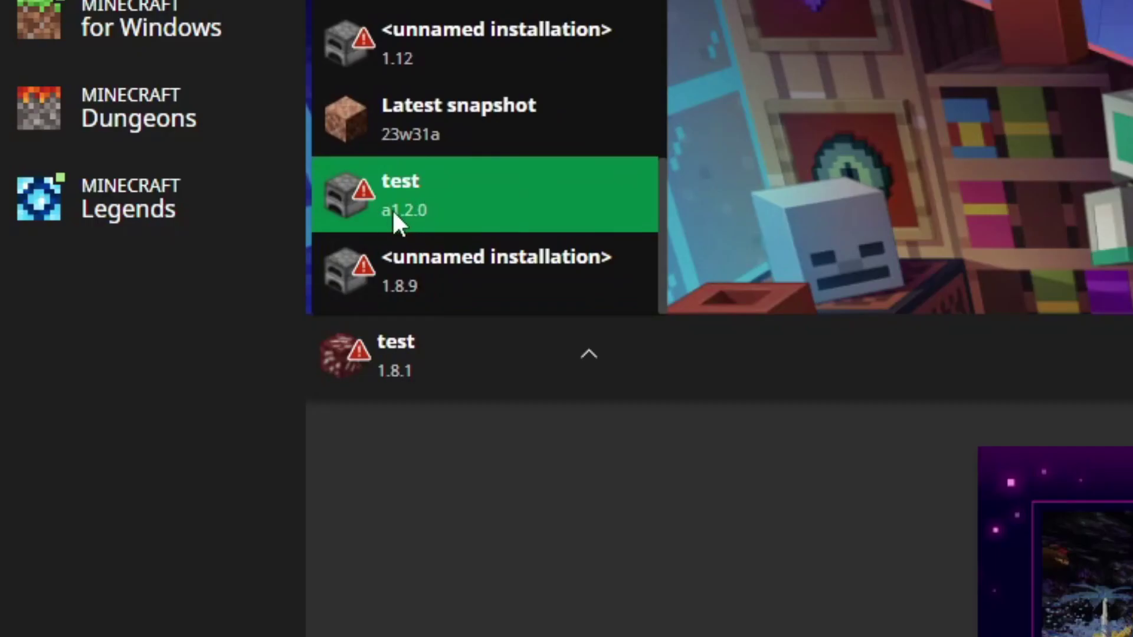
click(438, 219)
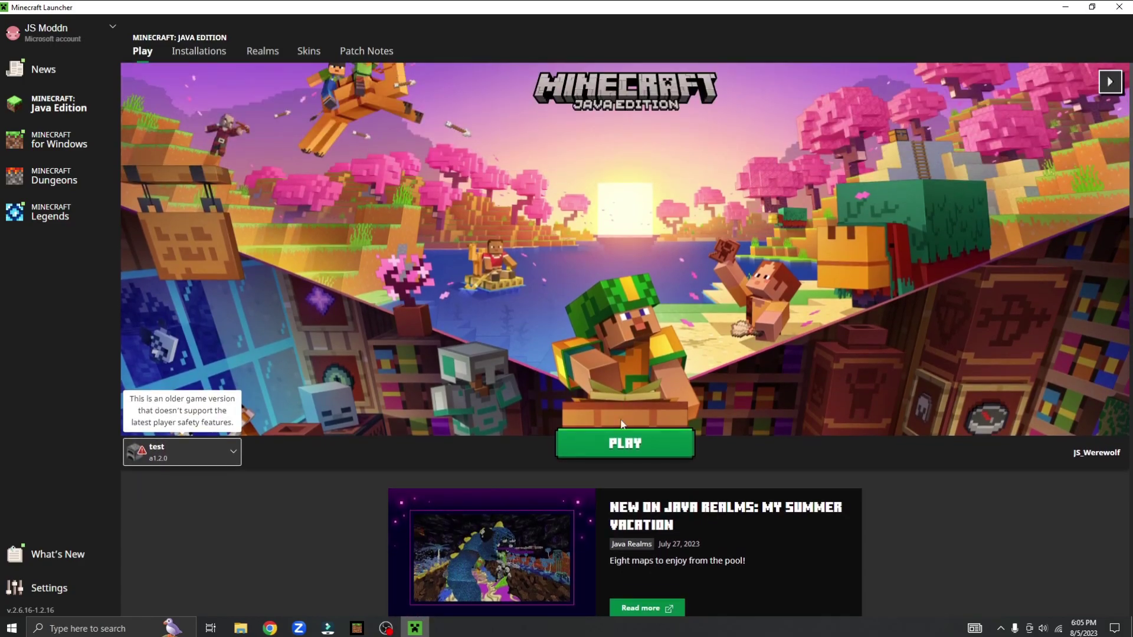
Launch test a1.2.0, accepting the older-version risks so it starts installing
click(621, 439)
click(439, 329)
click(690, 377)
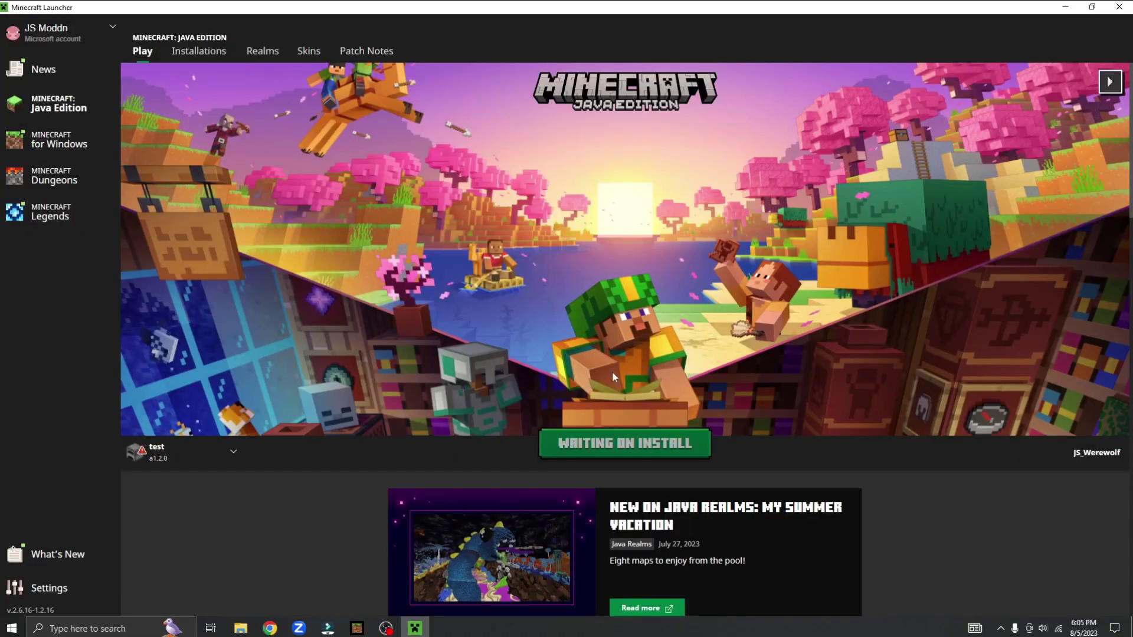